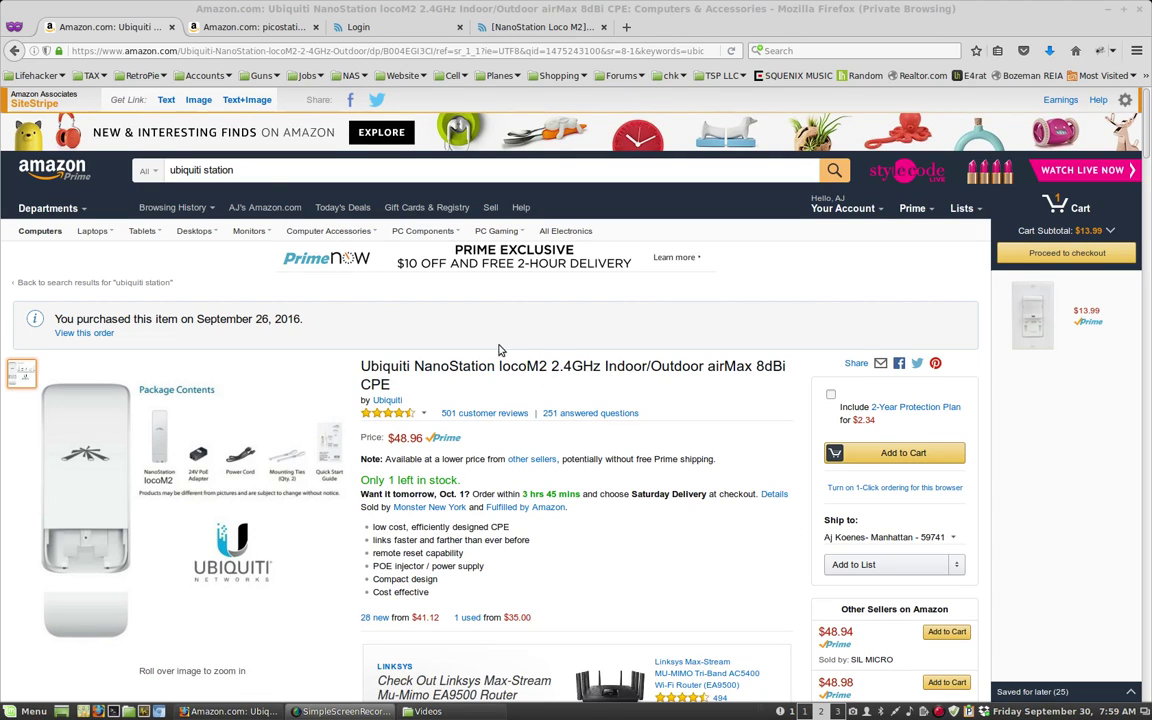
# - Examine the picostation search results and the airOS login page at 192.168.1.20 with its username and password fields
pyautogui.hotkey('ctrl', 'Tab')
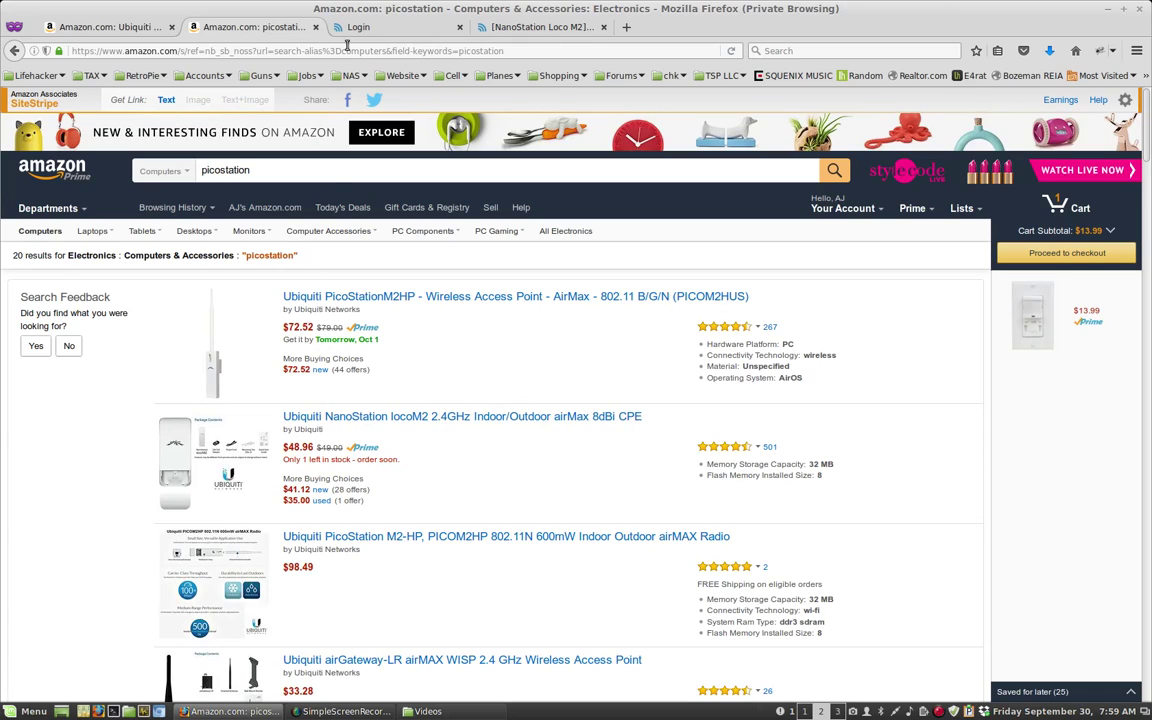
pyautogui.click(358, 30)
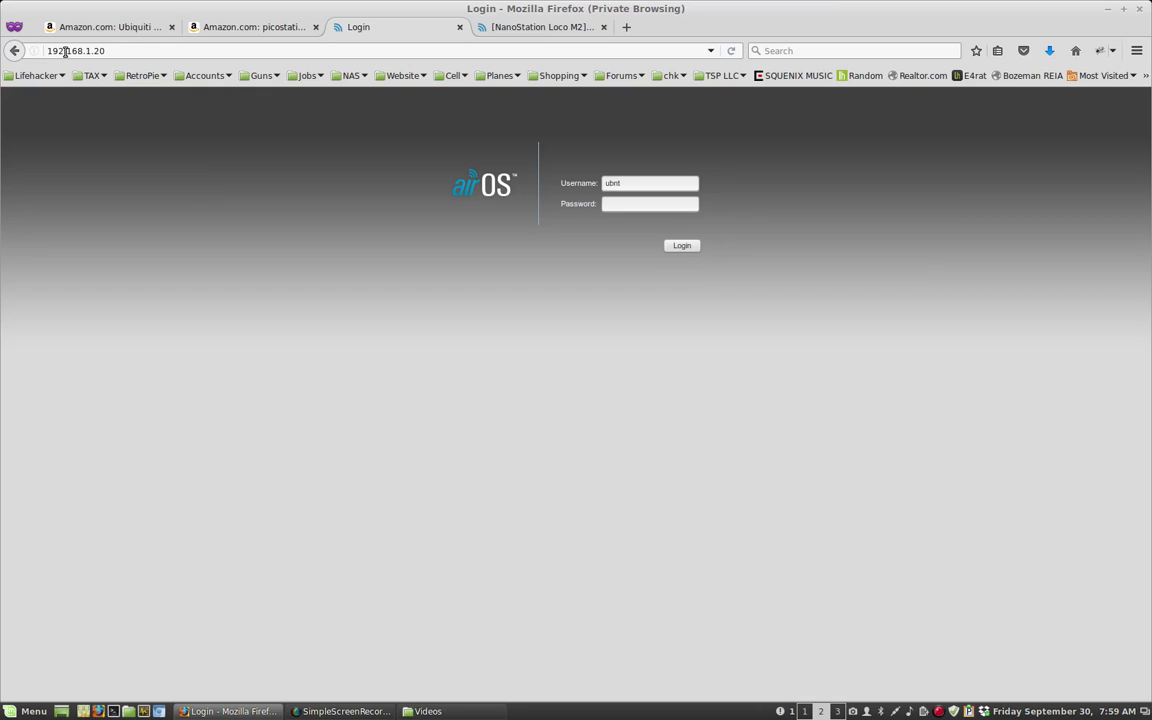
pyautogui.click(53, 51)
pyautogui.doubleClick(621, 182)
pyautogui.click(630, 207)
# - Open the NanoStation Loco M2 session at 192.168.1.6 and examine its airMAX setting
pyautogui.click(530, 28)
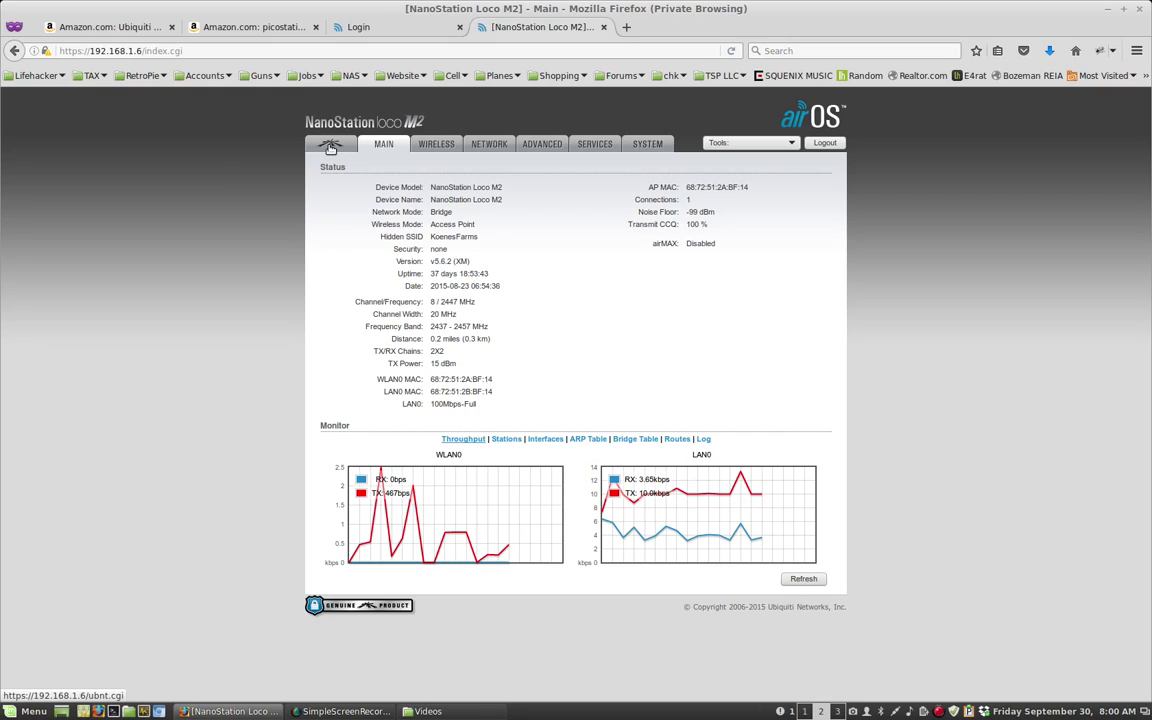
pyautogui.click(330, 146)
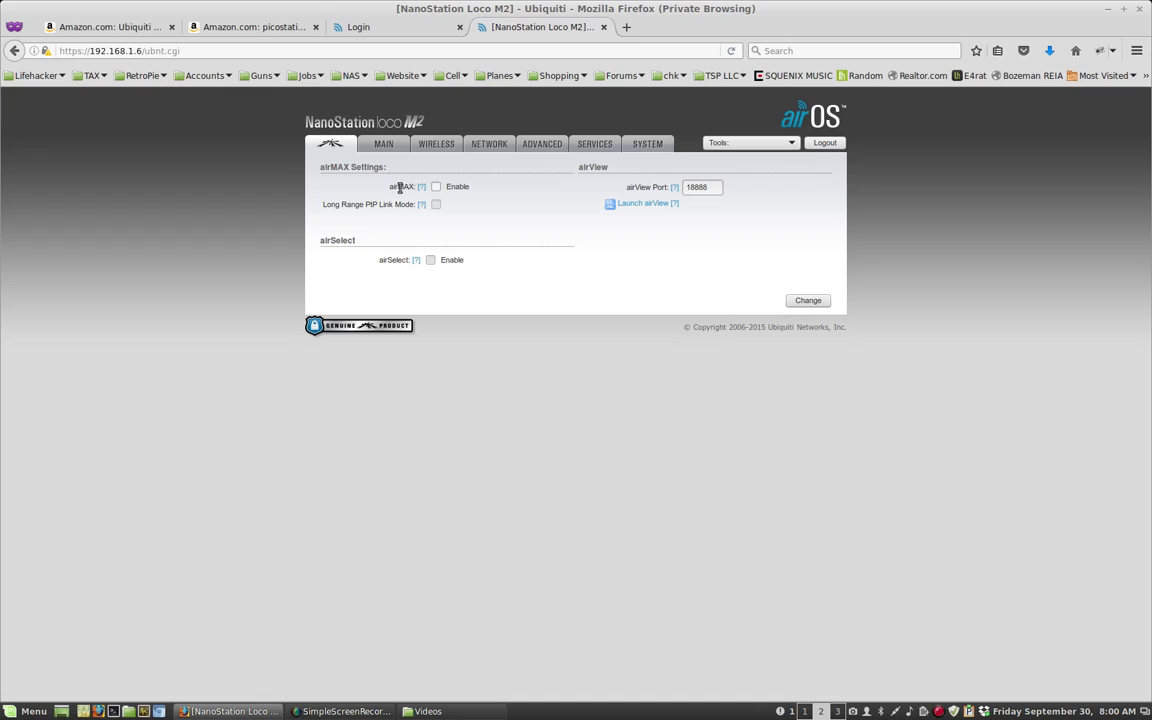
pyautogui.moveTo(391, 188); pyautogui.dragTo(426, 188)
# - Examine the channel width and frequency options in the basic wireless settings, and check back on the picostation listings
pyautogui.click(437, 147)
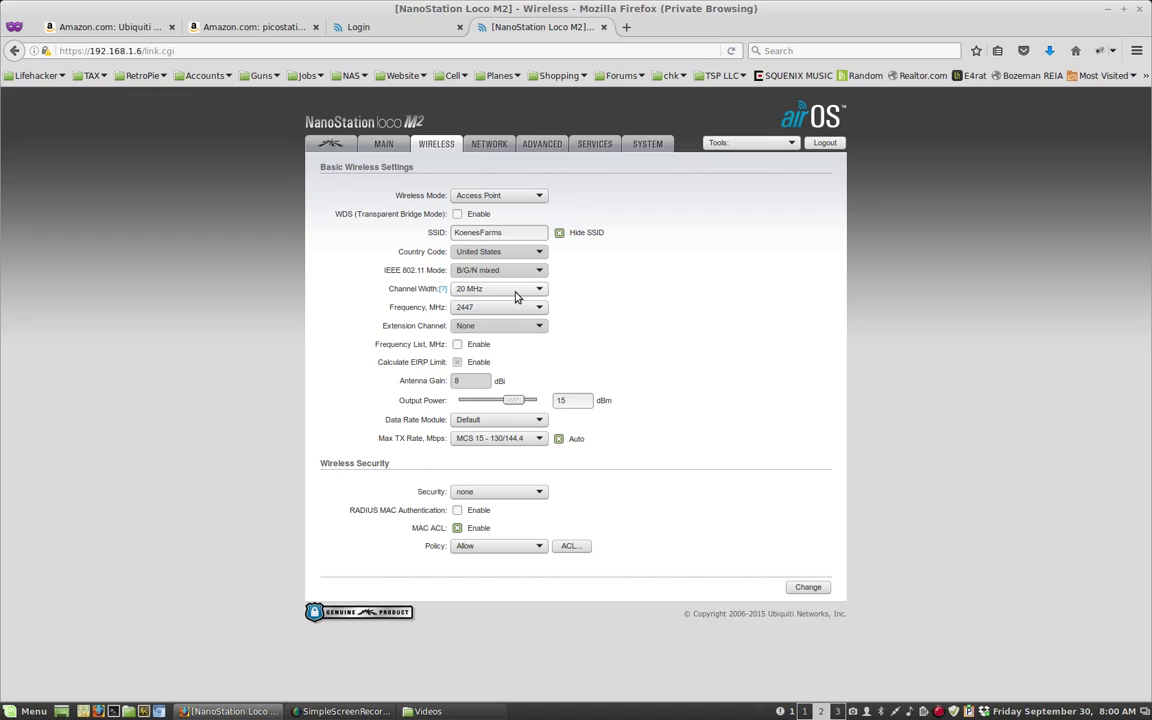
pyautogui.click(514, 292)
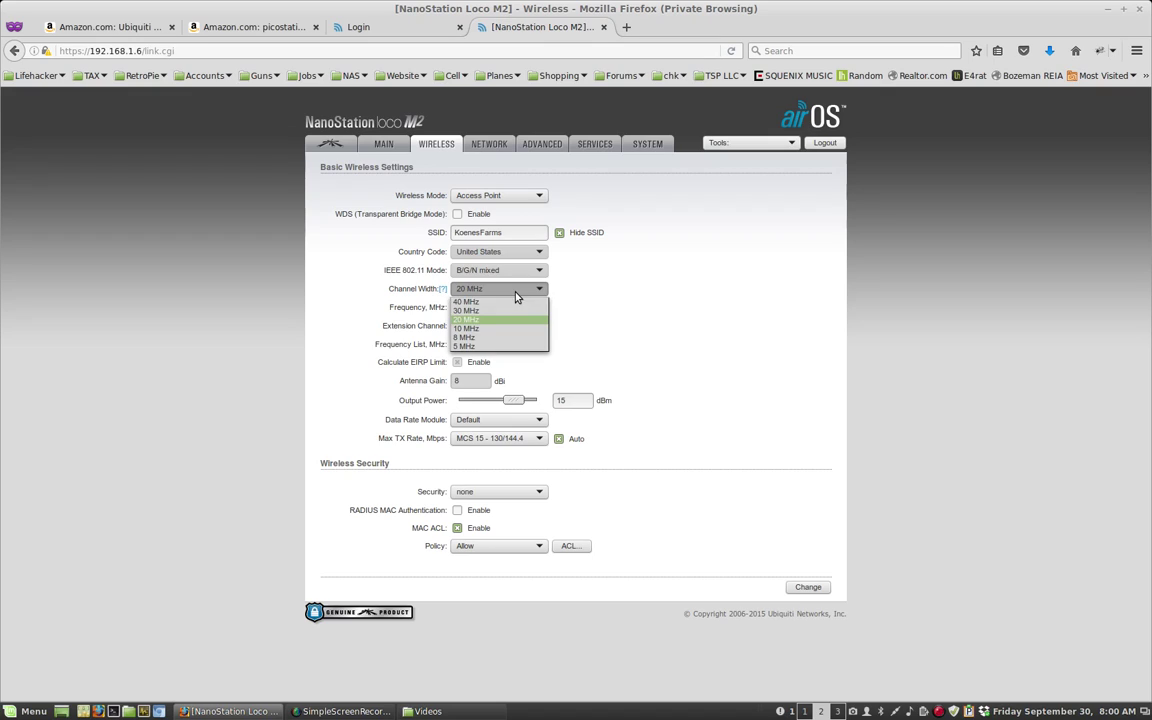
pyautogui.click(628, 298)
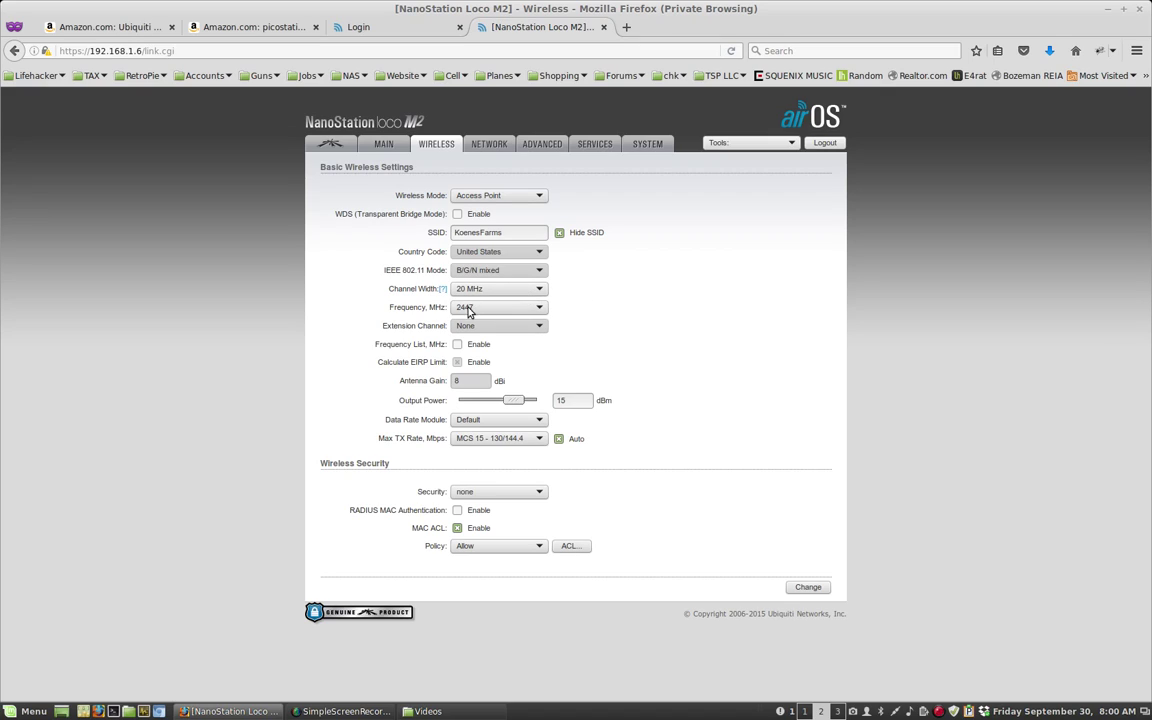
pyautogui.click(502, 310)
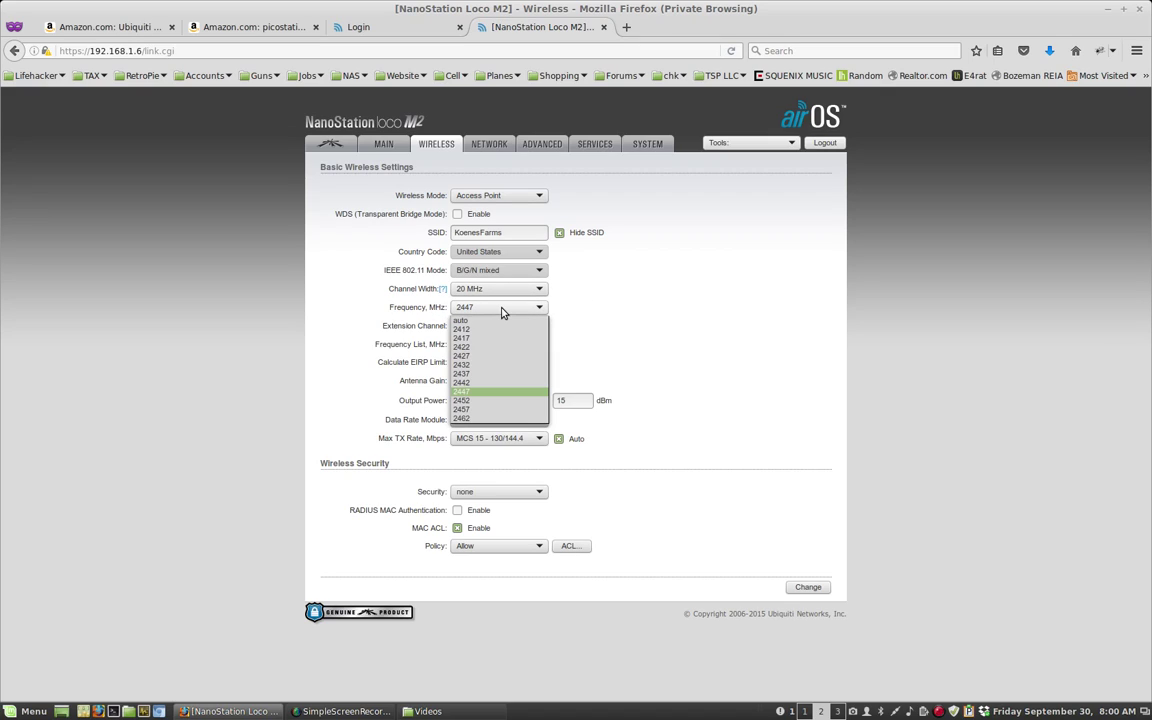
pyautogui.click(704, 329)
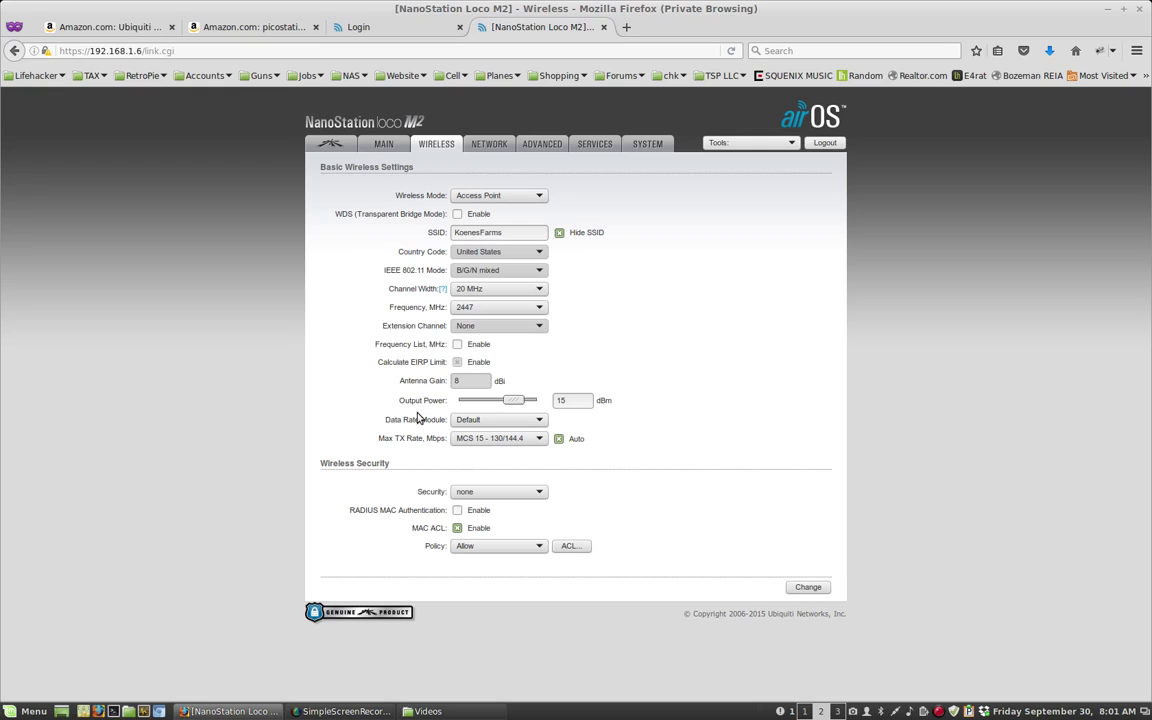
pyautogui.click(203, 27)
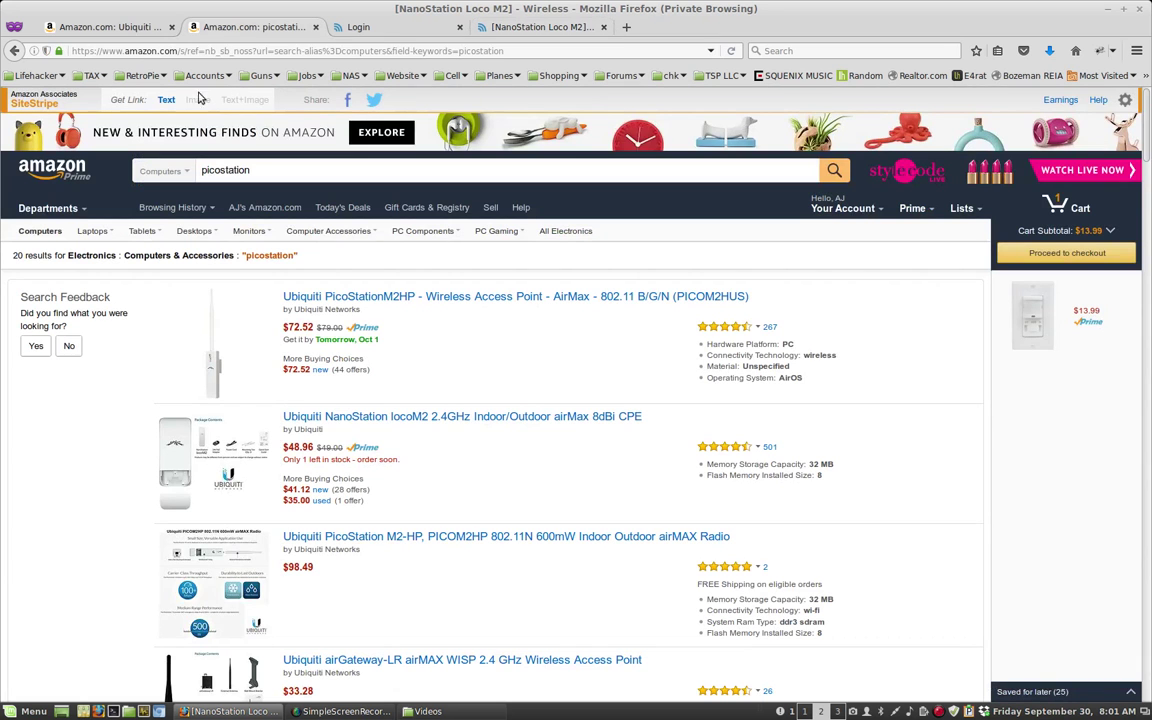
pyautogui.click(470, 27)
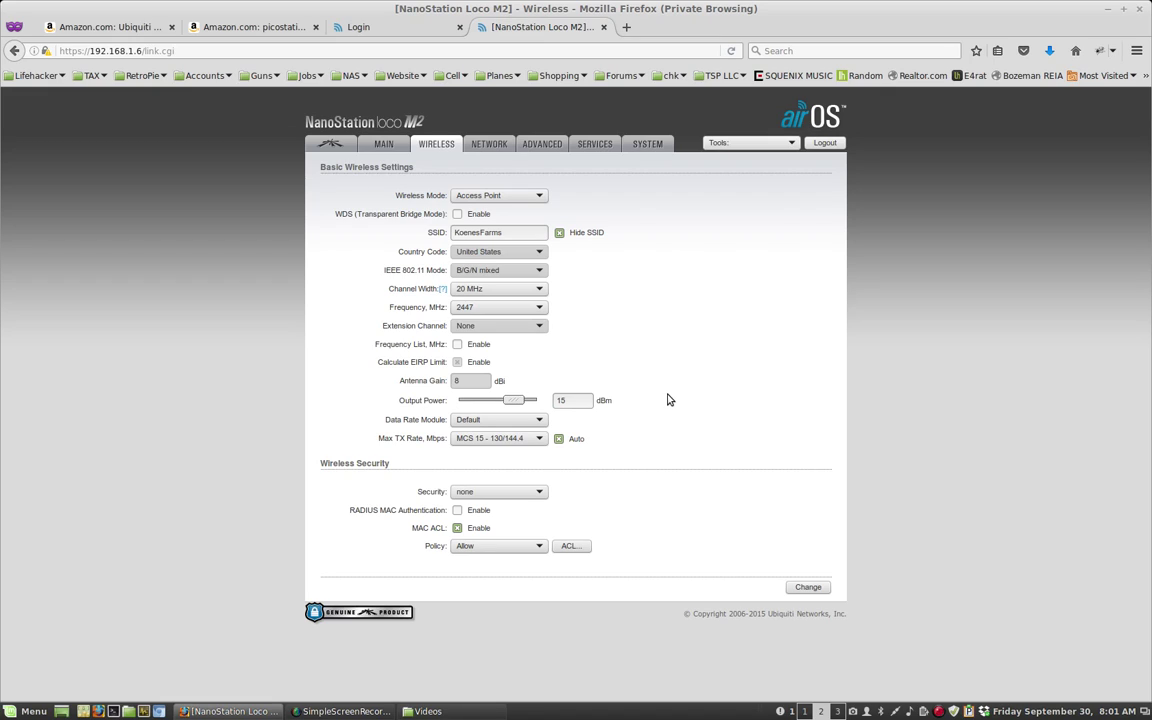
# - Set wireless security to WPA-AES, enter the WPA preshared key and show it, disable MAC ACL, and submit the wireless settings
pyautogui.click(494, 491)
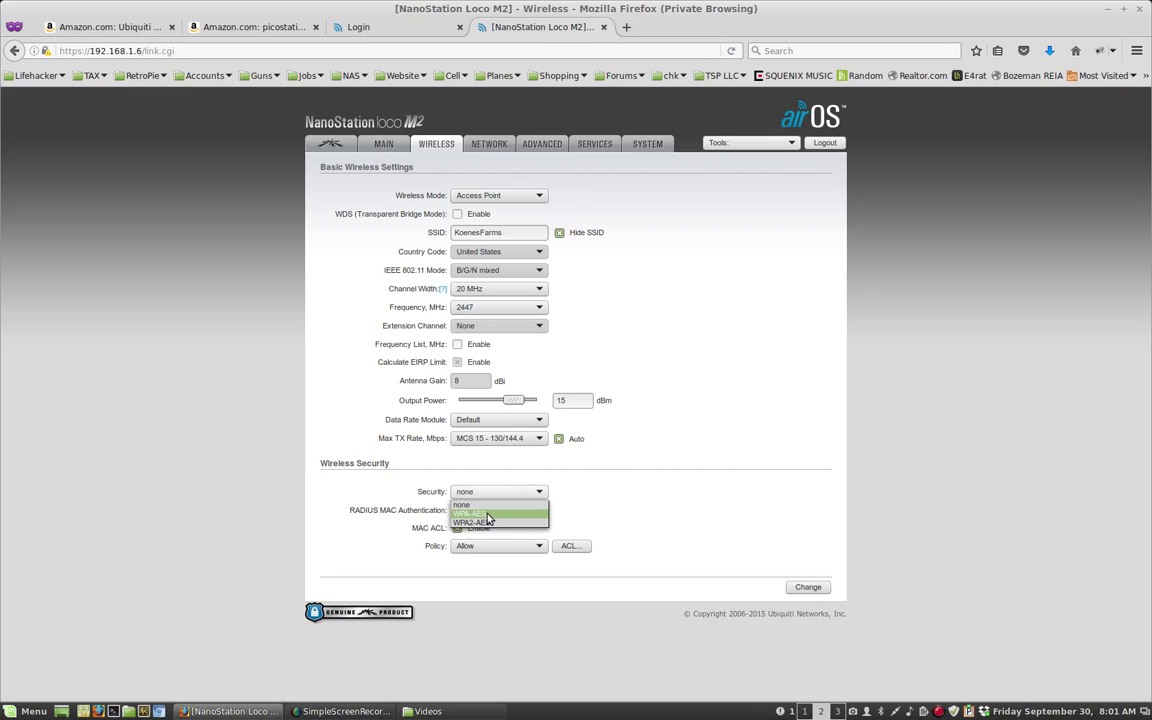
pyautogui.click(489, 515)
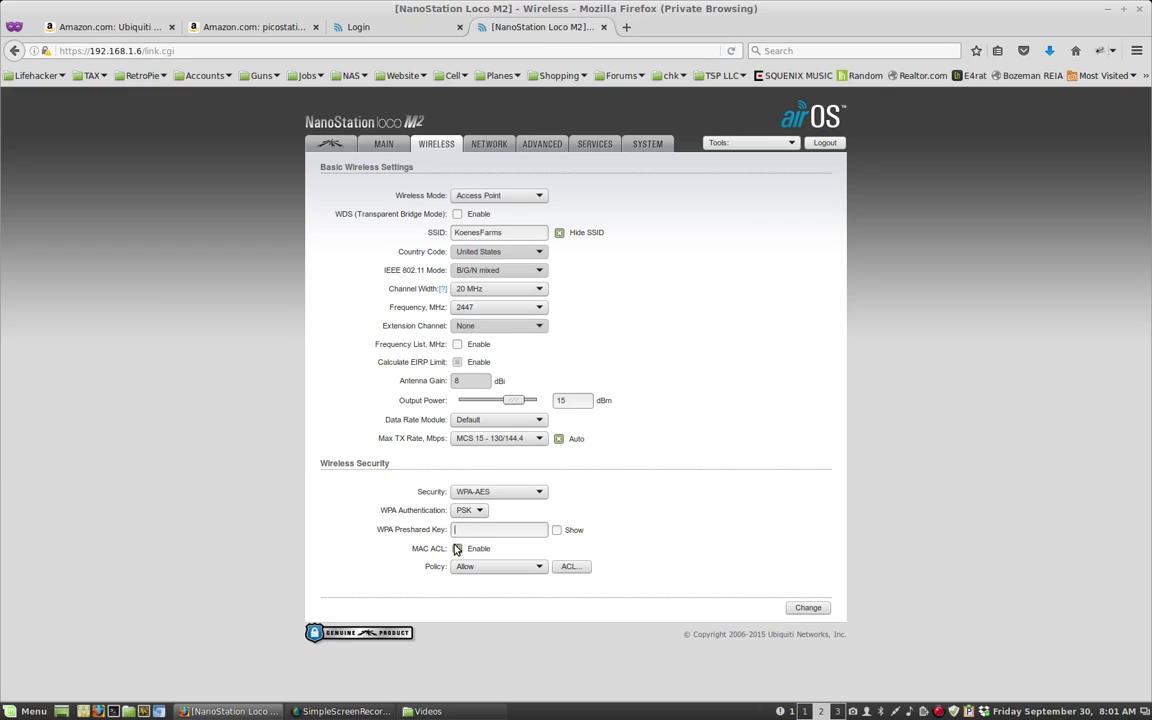
pyautogui.click(474, 527)
pyautogui.write('•••••••••••')
pyautogui.click(558, 530)
pyautogui.click(457, 549)
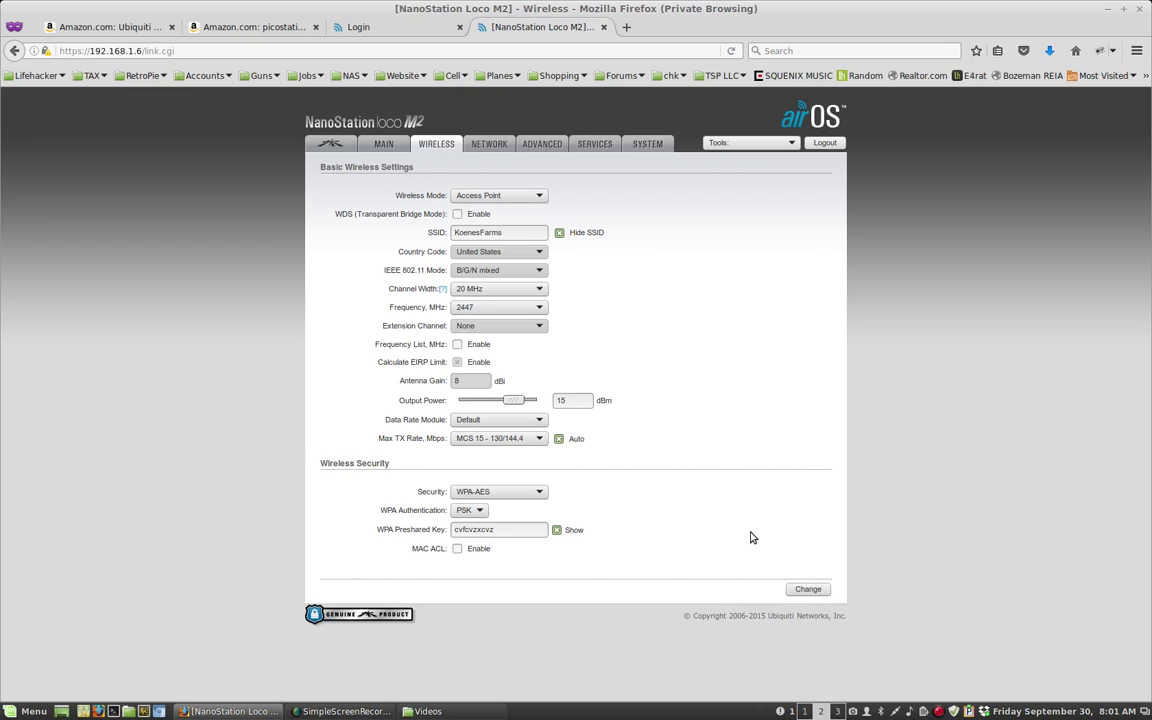
pyautogui.click(821, 594)
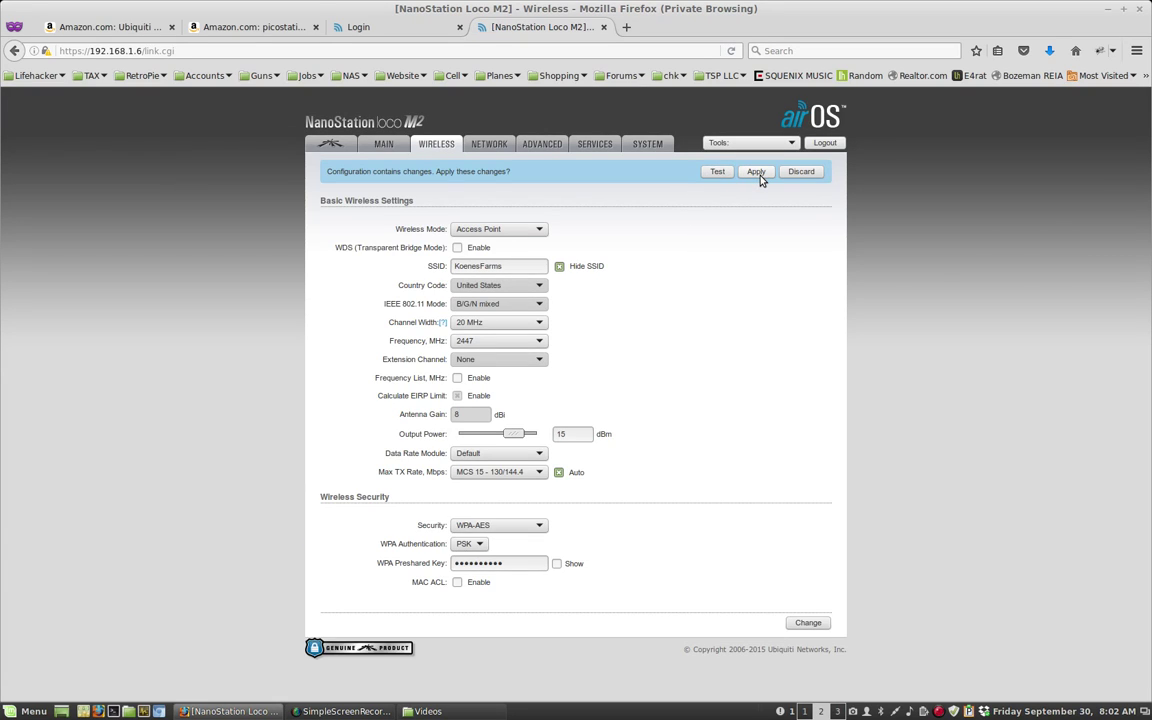
# - Submit the airMAX settings with airMAX disabled and the network settings with Disable Network set to None
pyautogui.click(322, 148)
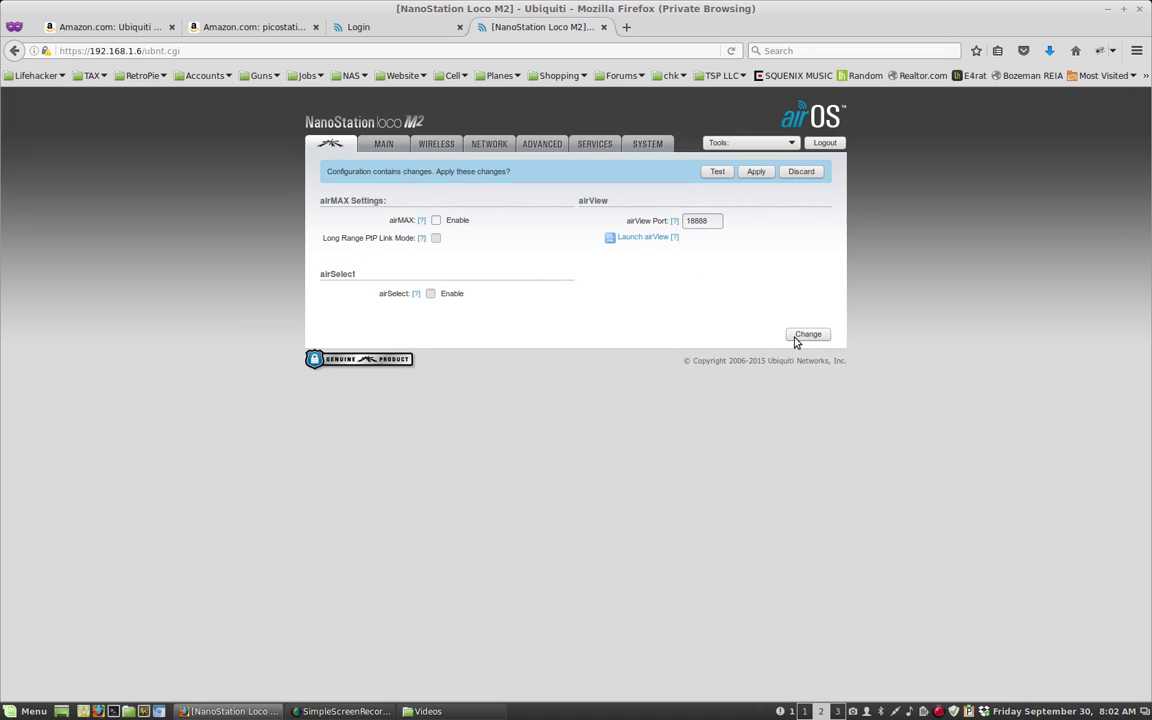
pyautogui.click(806, 335)
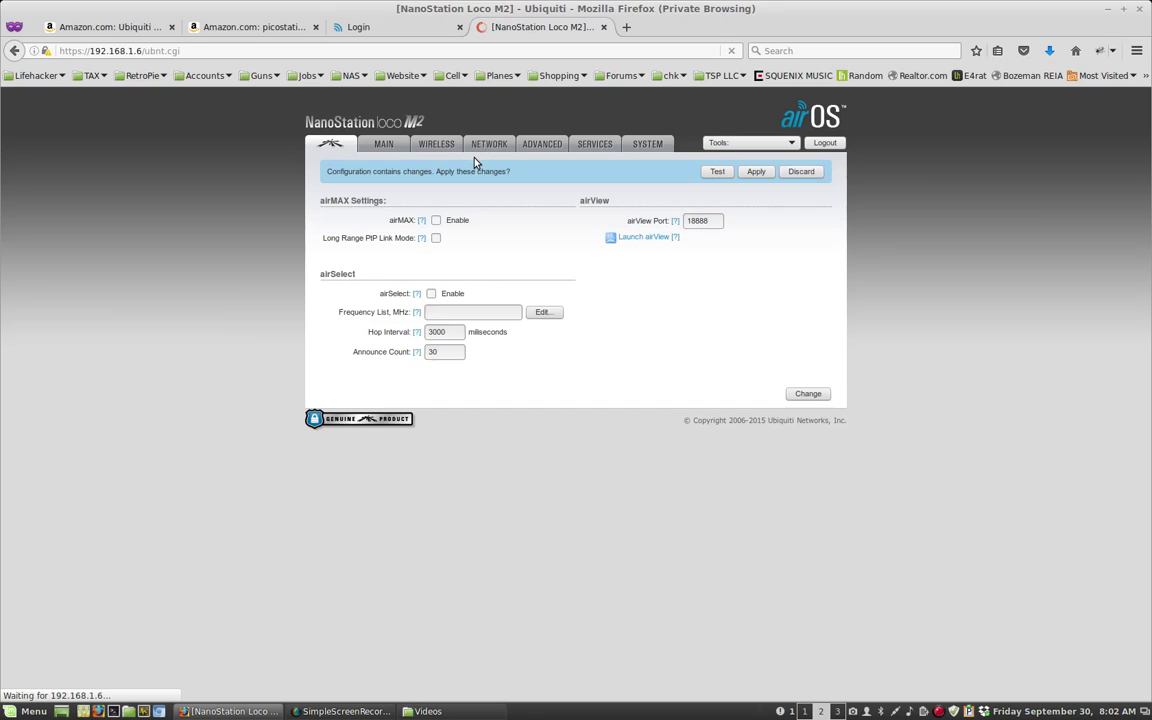
pyautogui.click(489, 145)
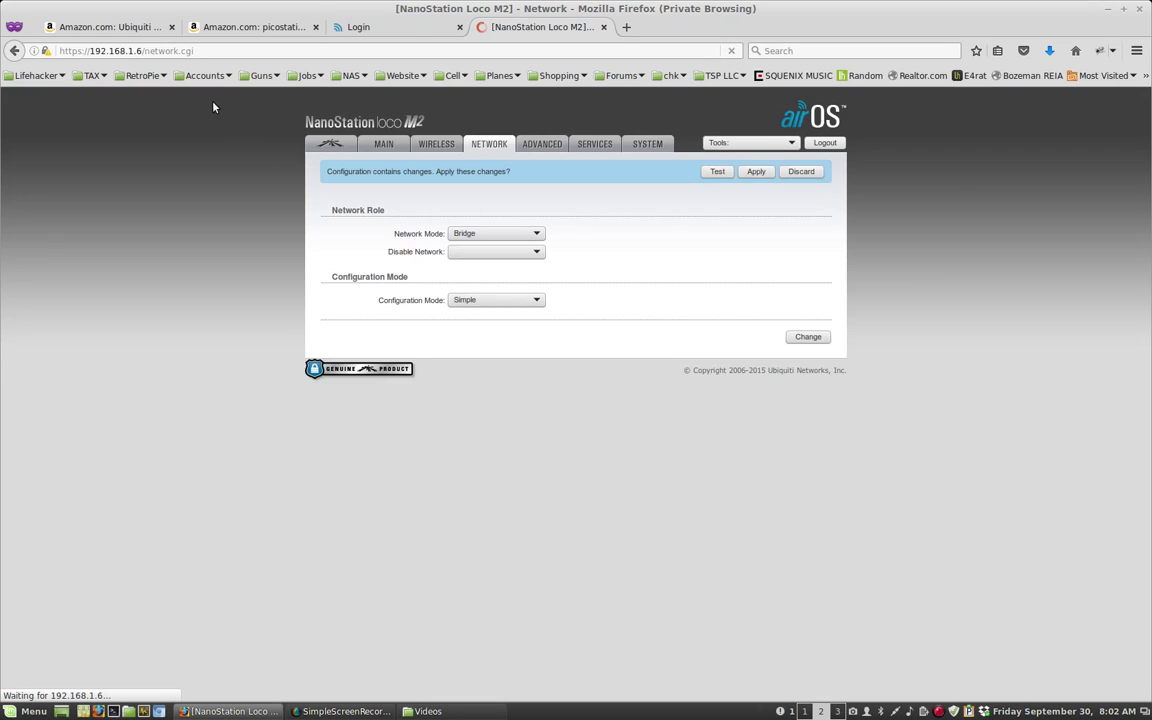
pyautogui.click(131, 52)
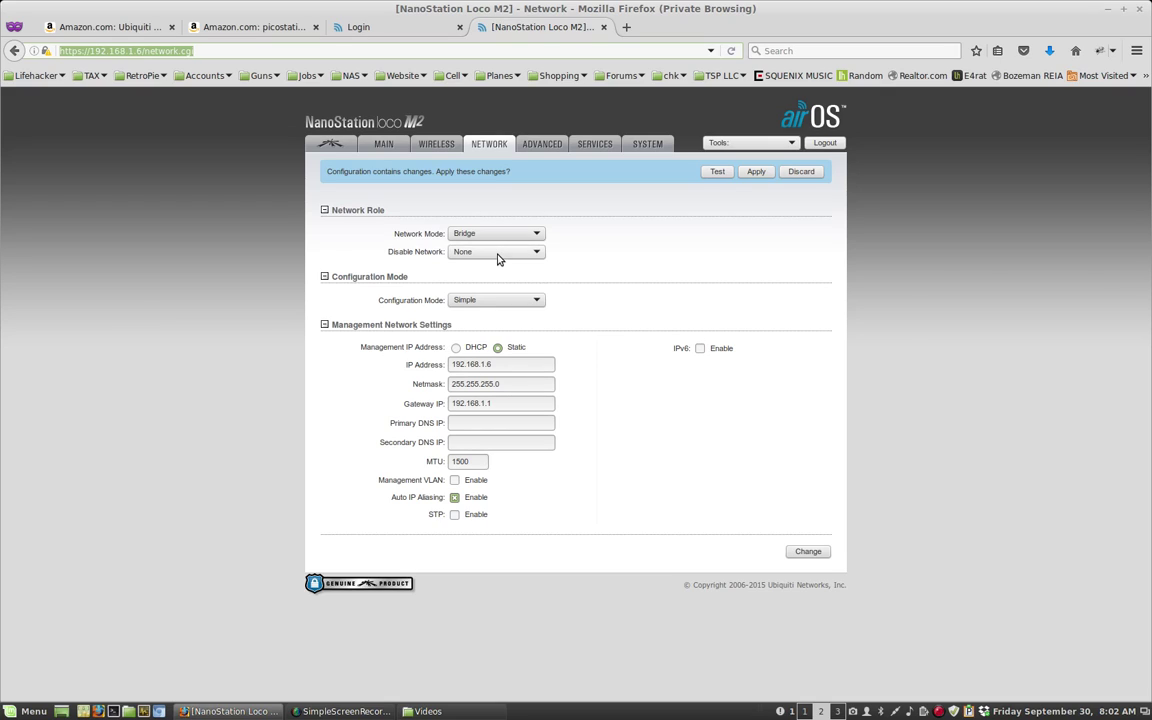
pyautogui.click(498, 259)
pyautogui.click(501, 265)
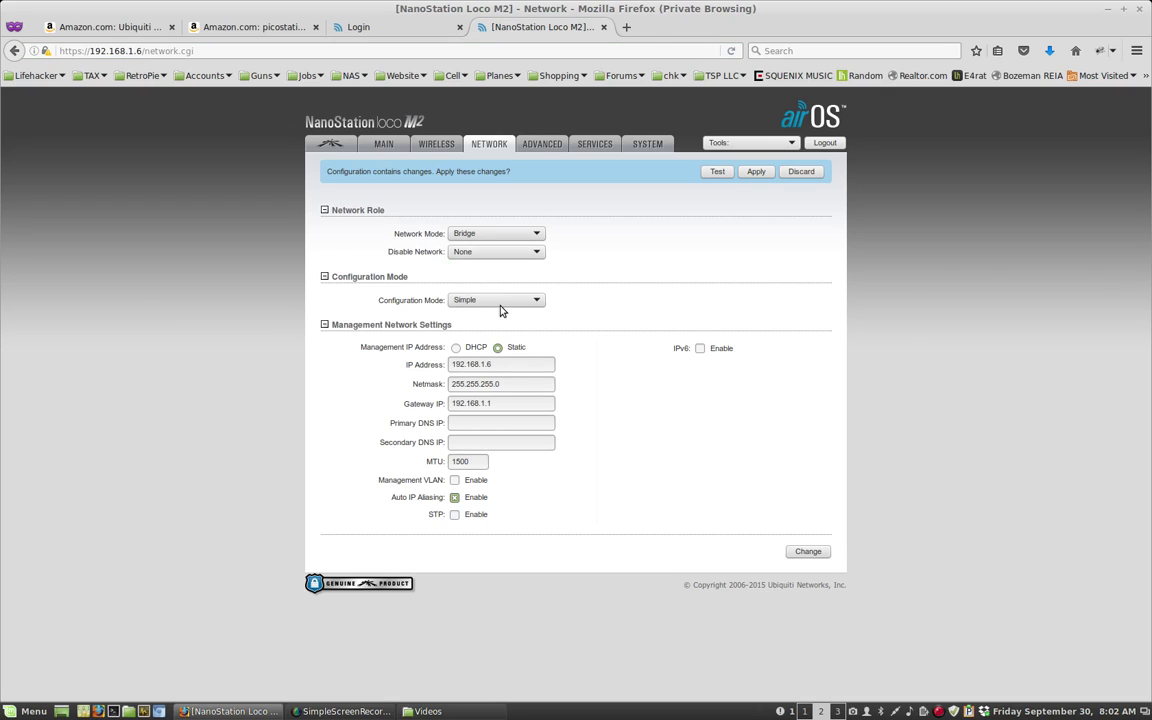
pyautogui.click(494, 366)
pyautogui.click(807, 551)
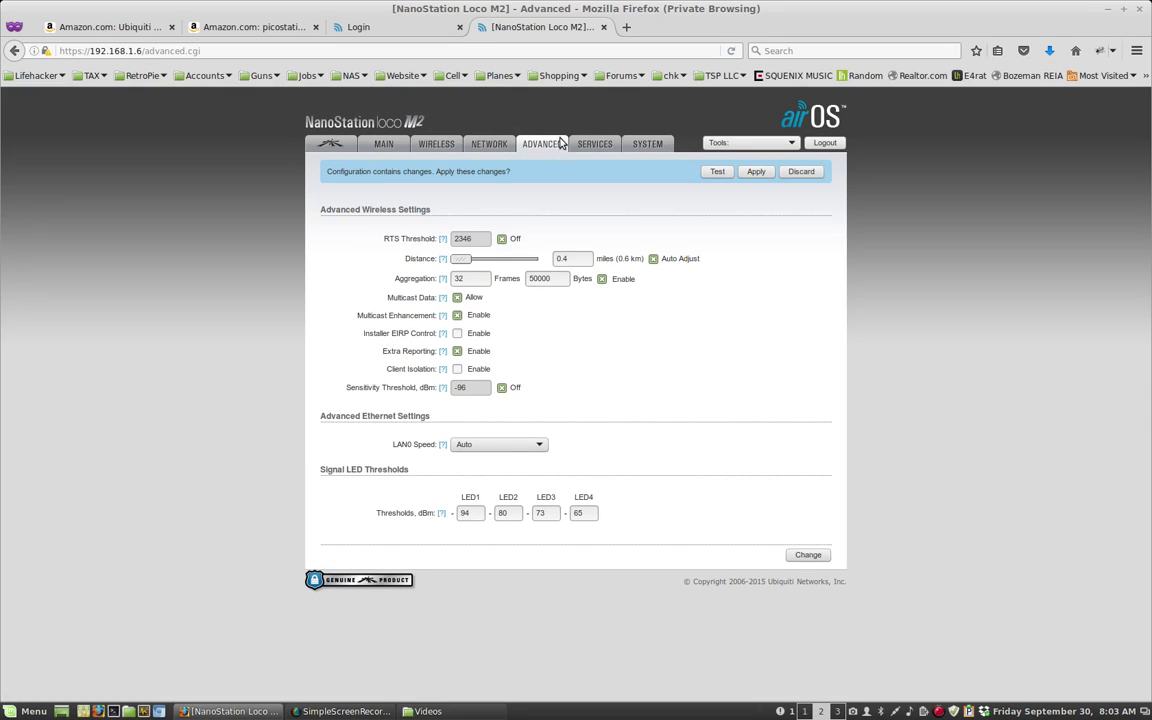
# - Check the Services settings, reveal the administrator's password-change fields in the System settings, and submit that page with them blank
pyautogui.click(590, 146)
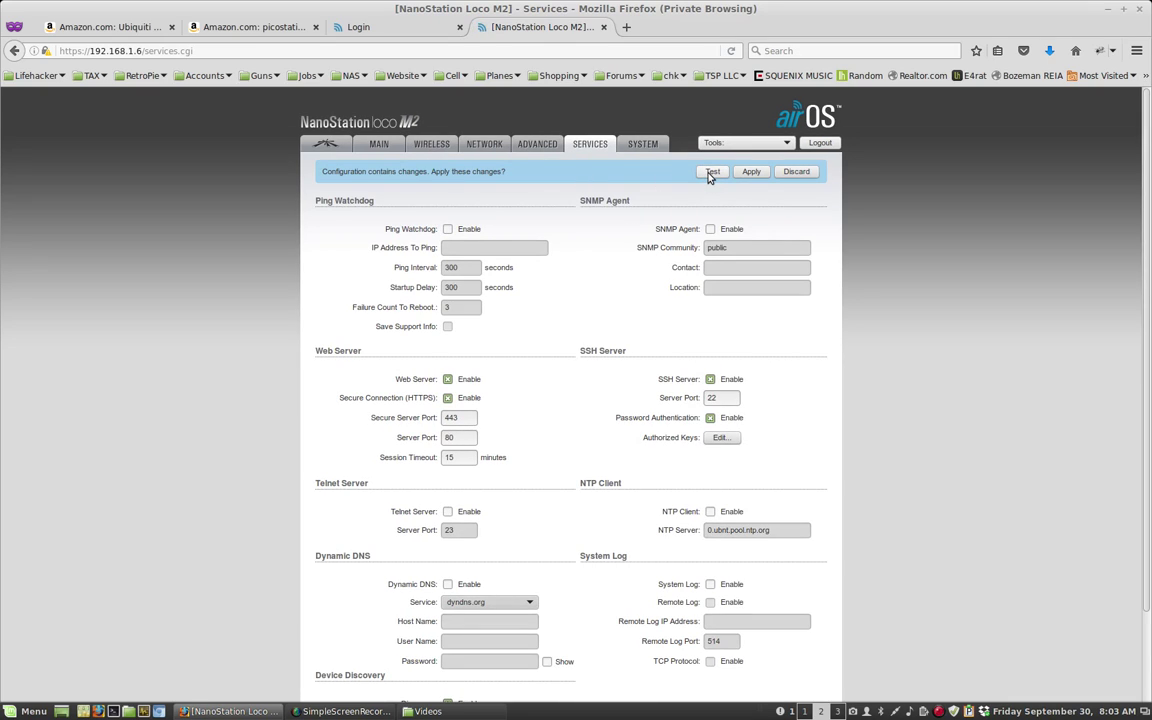
pyautogui.click(630, 147)
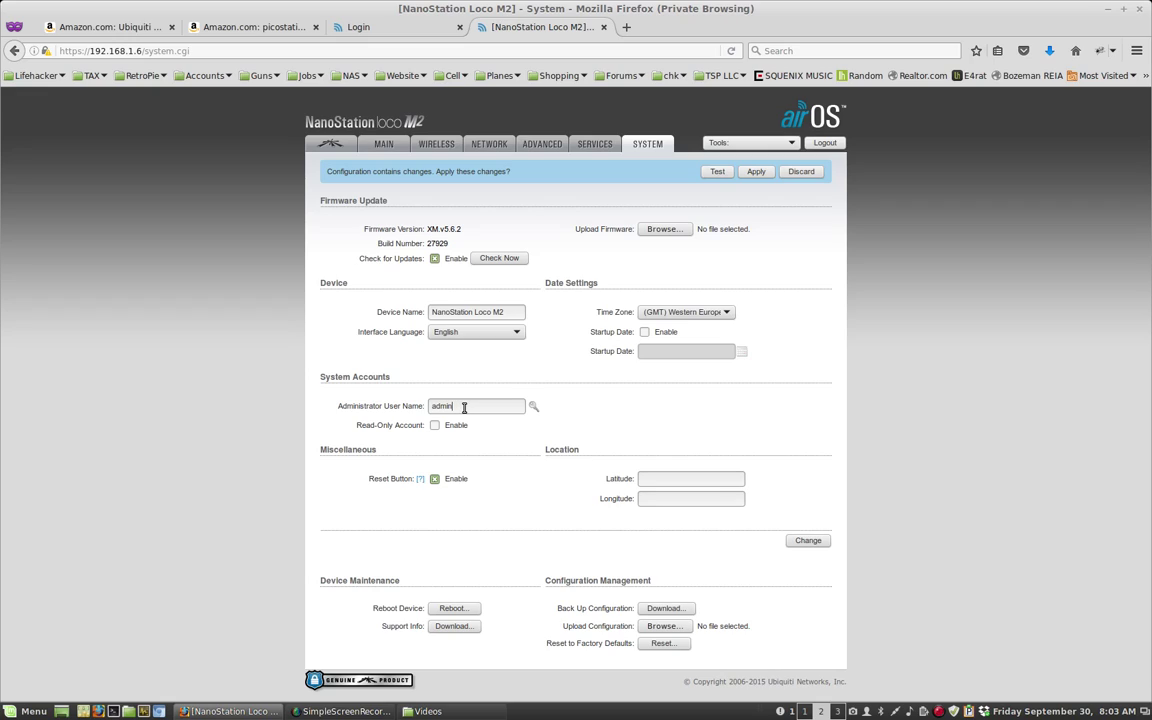
pyautogui.doubleClick(465, 408)
pyautogui.click(532, 406)
pyautogui.click(445, 425)
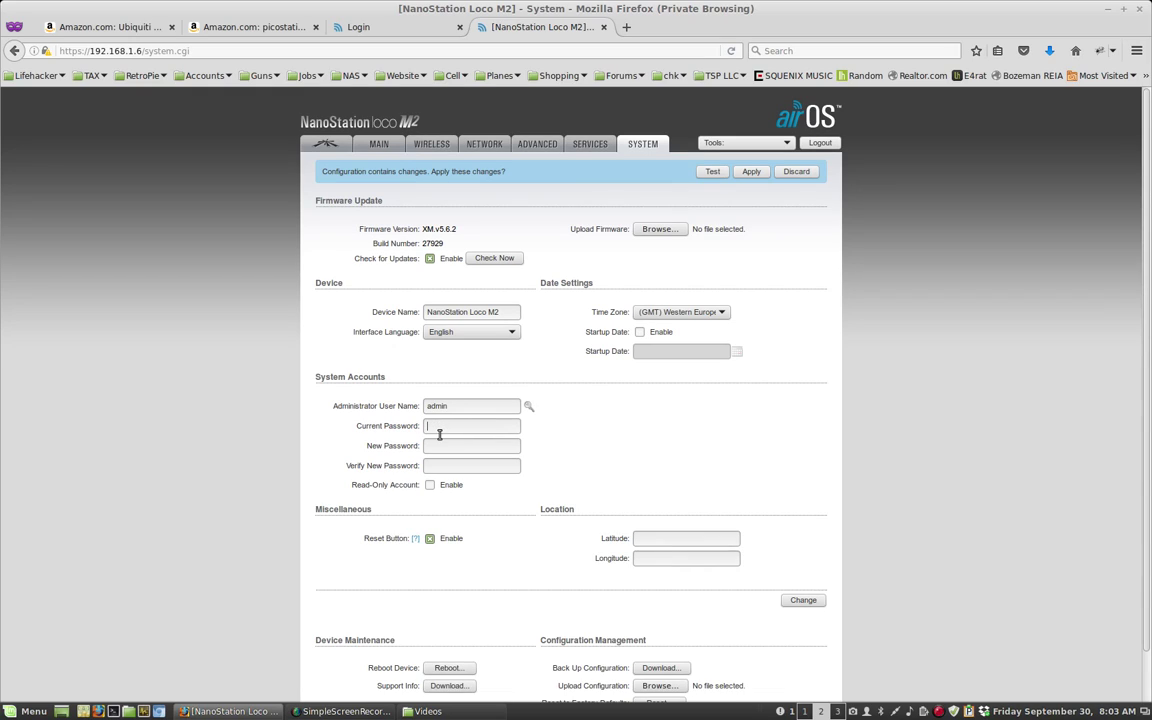
pyautogui.click(432, 445)
pyautogui.click(439, 467)
pyautogui.scroll(-1, 690, 460)
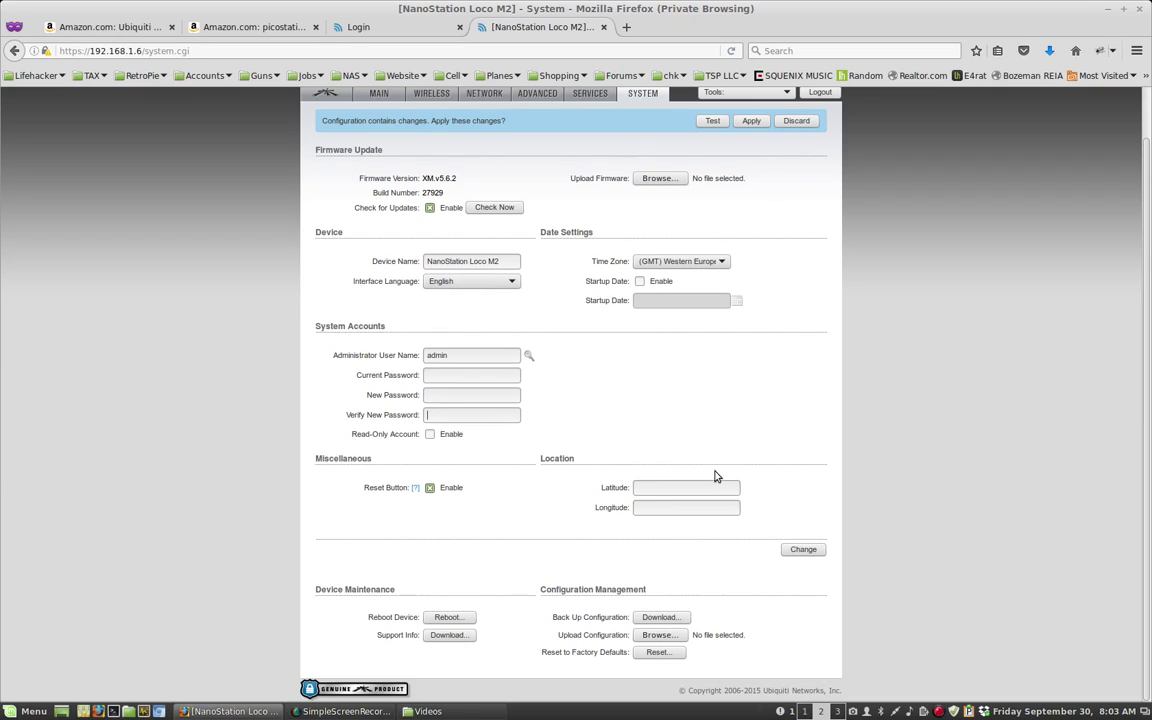
pyautogui.click(794, 551)
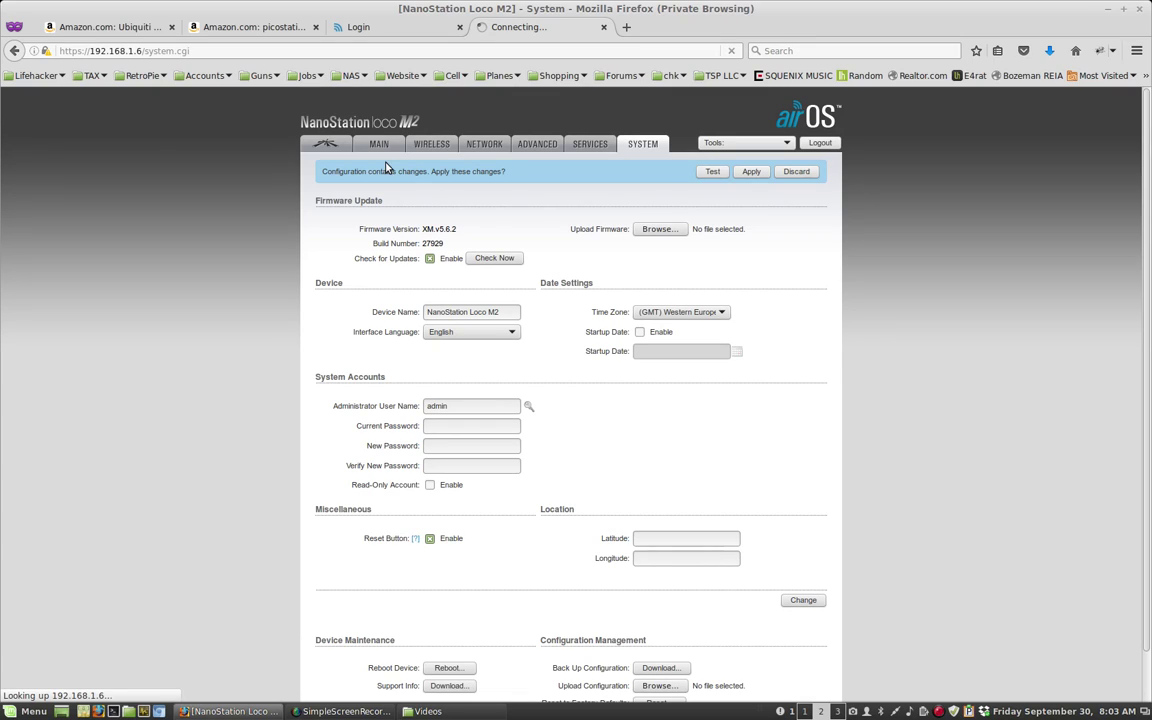
pyautogui.click(324, 145)
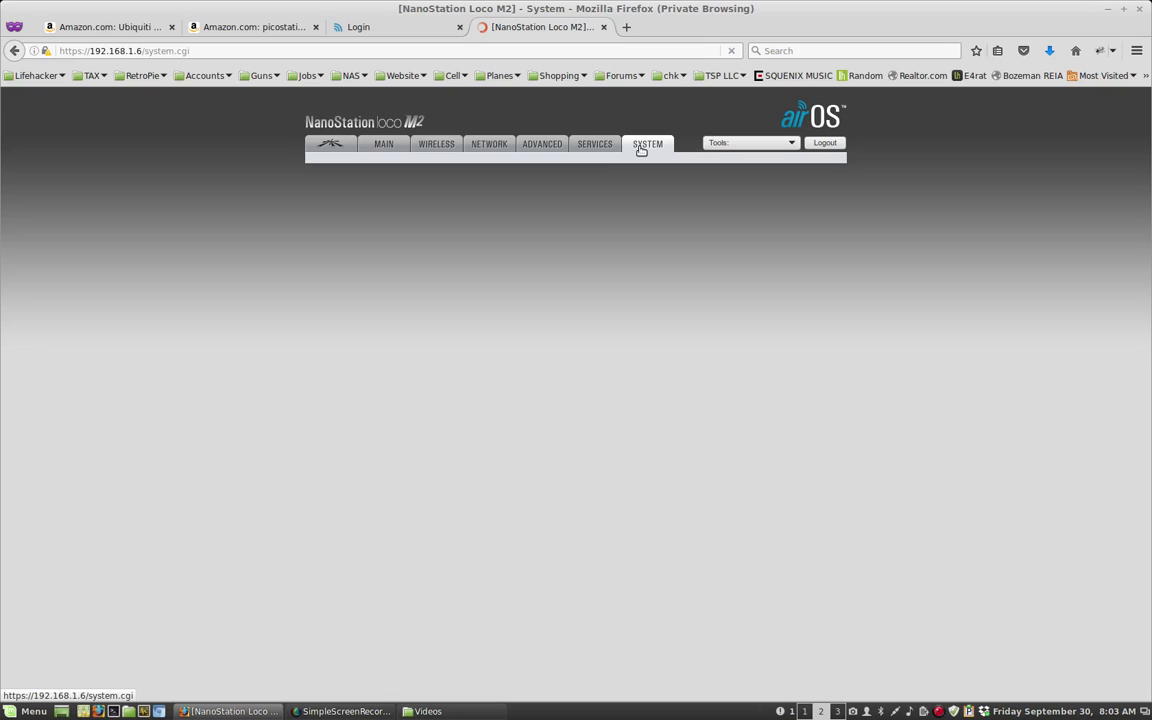